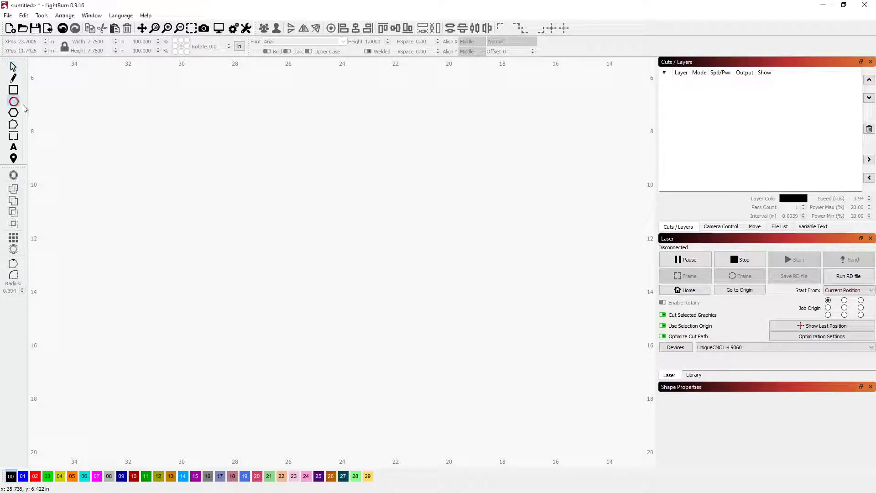
Draw a circle with the Ellipse tool and size it to 6 × 6 inches
drag(322, 201, 407, 285)
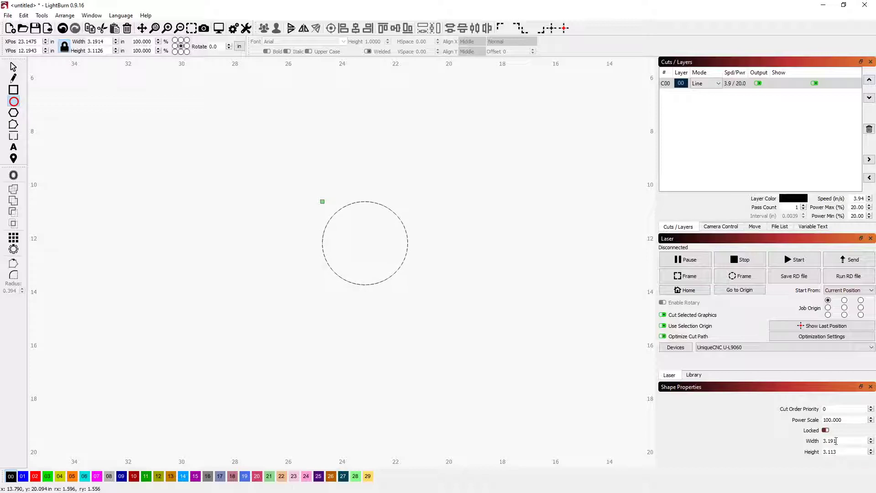
drag(836, 440, 753, 437)
text(6)
key(Tab)
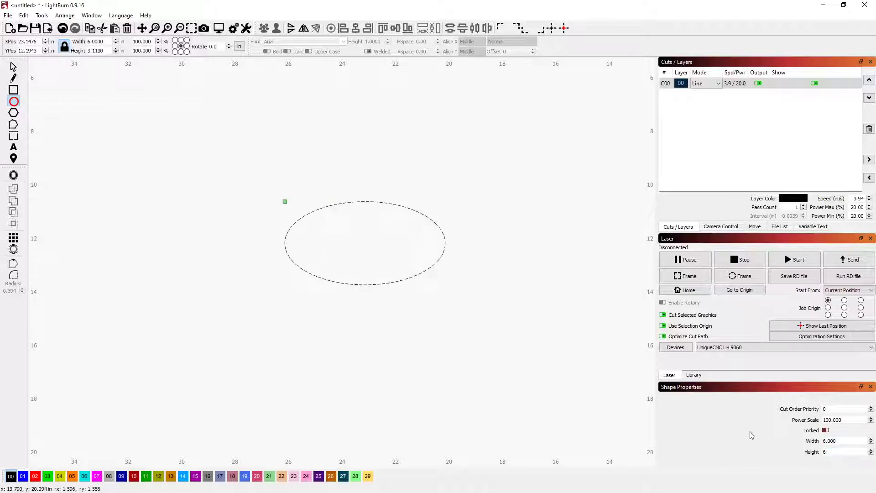
text(6)
key(Return)
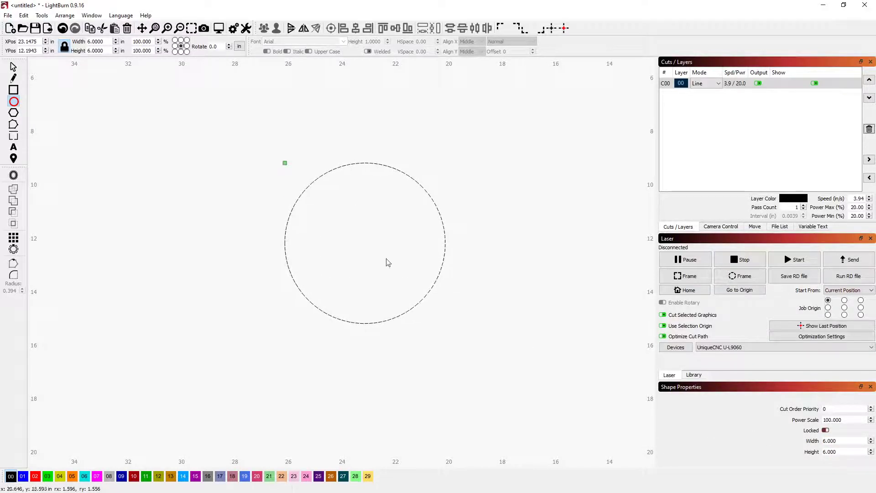
Duplicate the circle, resize the copy to 6.25 × 6.25 inches, and align both centres
click(13, 67)
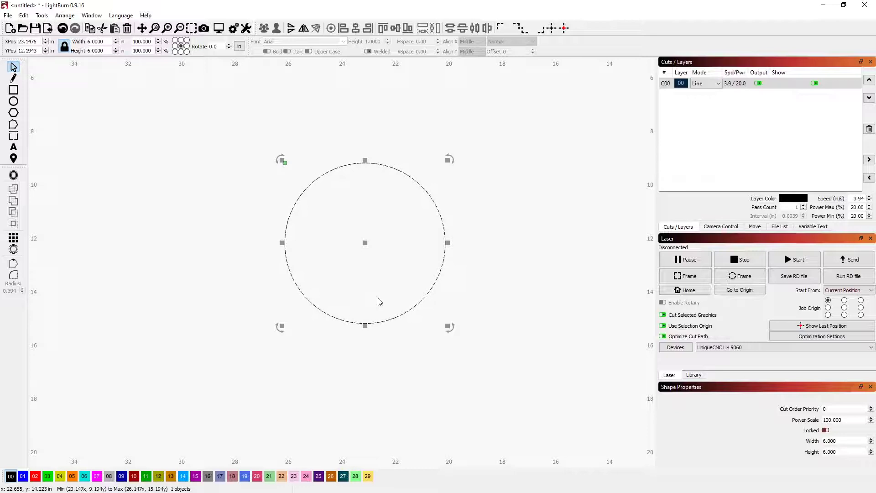
key(ctrl+v)
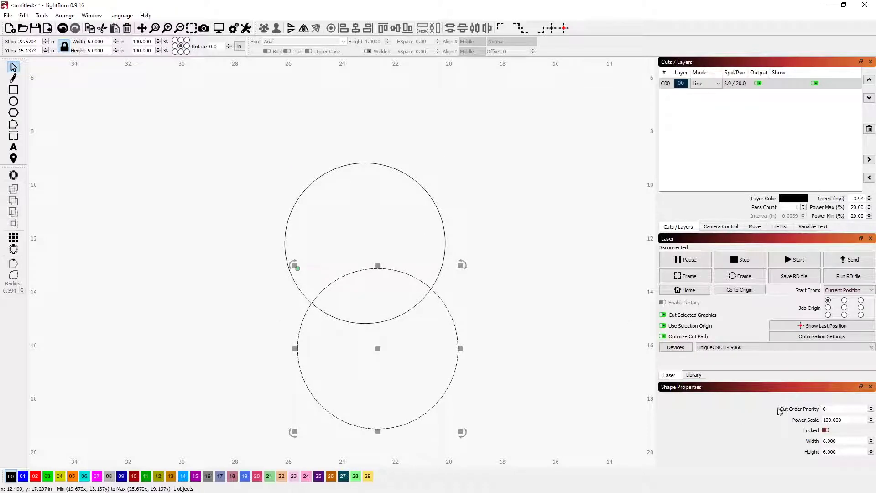
text(6.25)
key(Tab)
text(6.25)
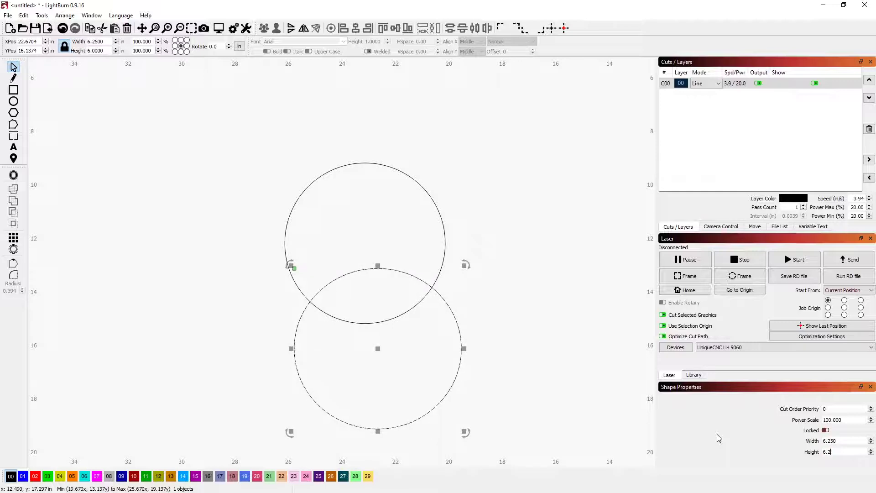
key(Return)
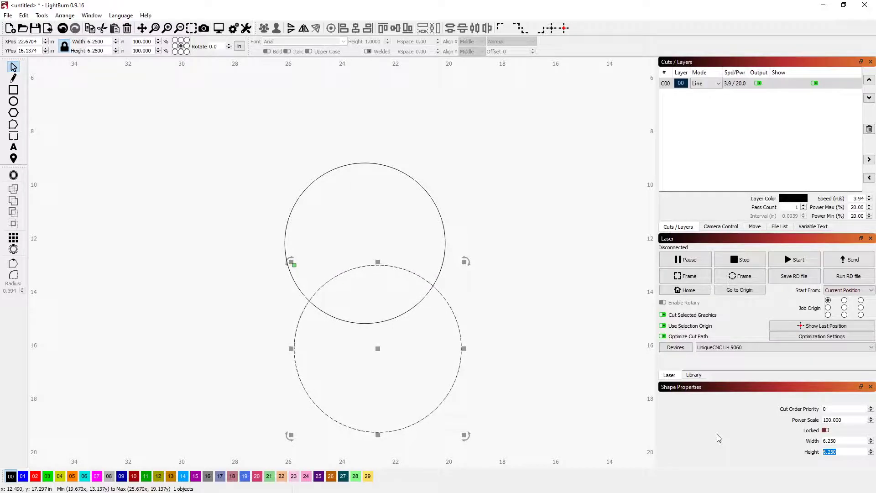
shift+click(306, 188)
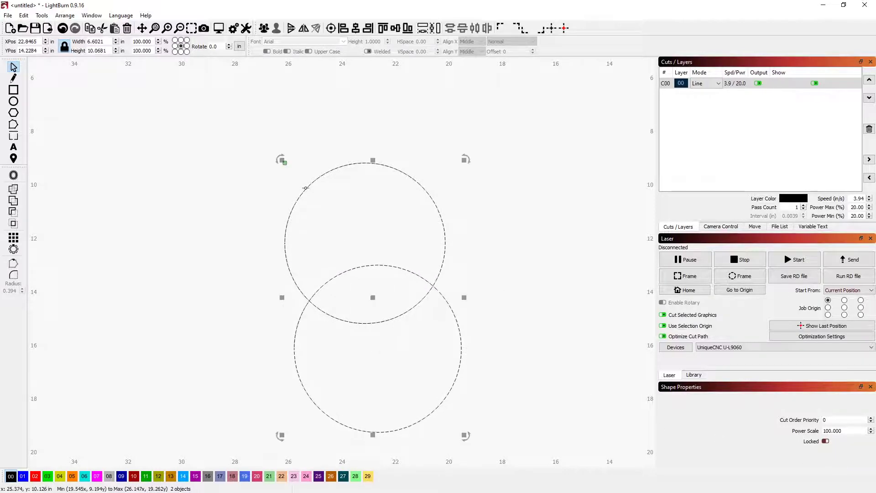
click(330, 28)
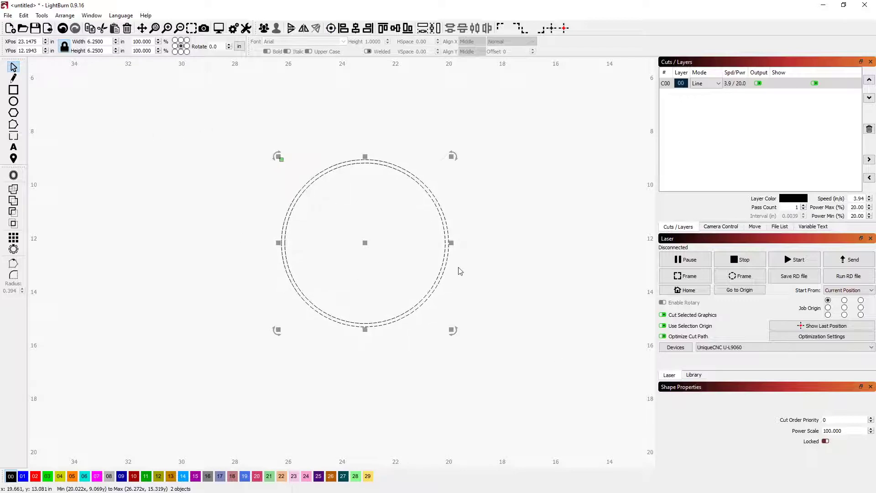
Convert both circles to paths, then zoom in with the Edit Nodes tool active
right_click(296, 199)
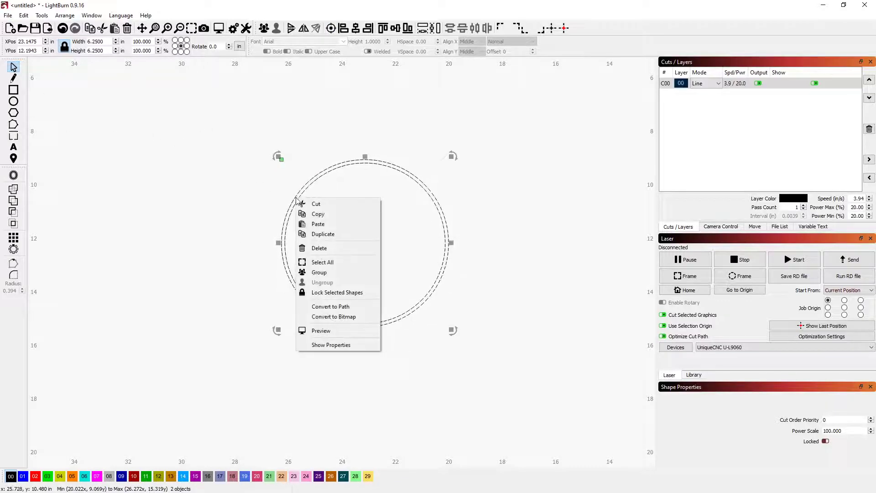
click(338, 307)
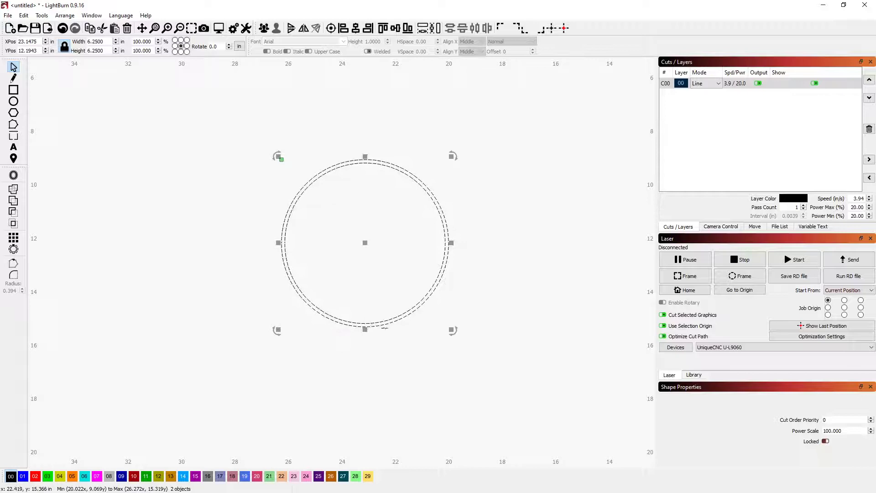
click(13, 124)
scroll(350, 188, up, 1)
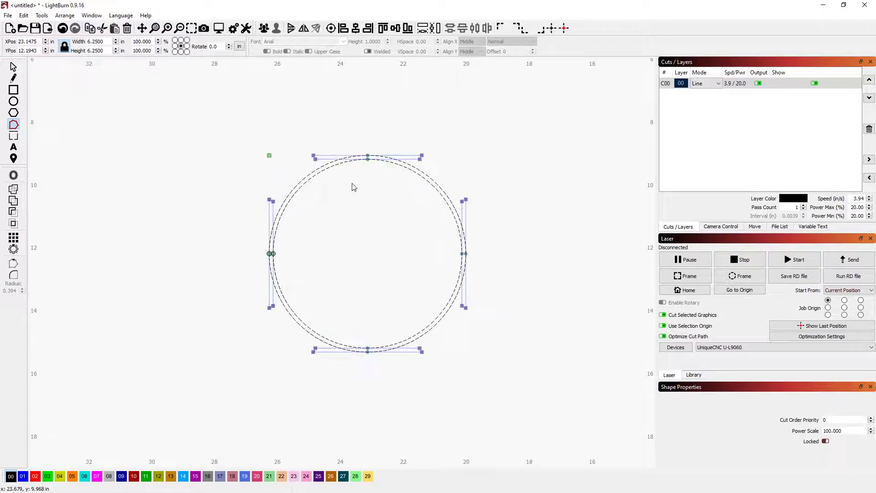
scroll(354, 188, up, 1)
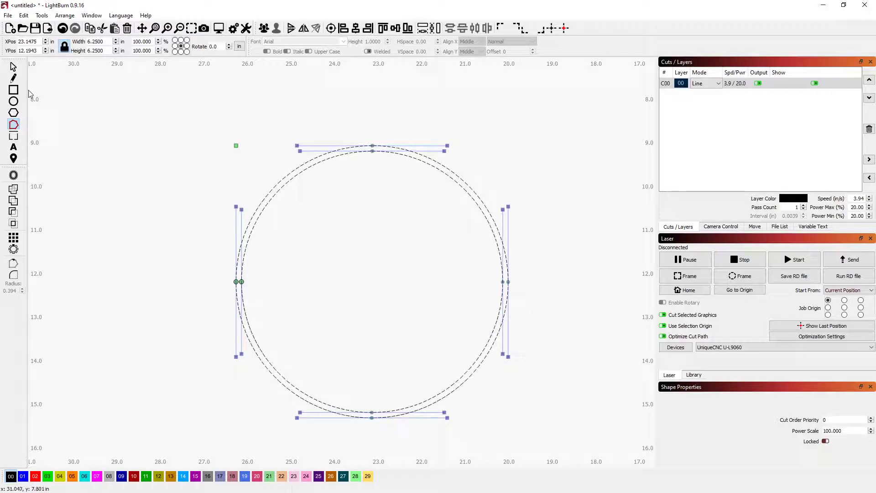
Draw short bridging lines across the ring at its left side and top
click(13, 78)
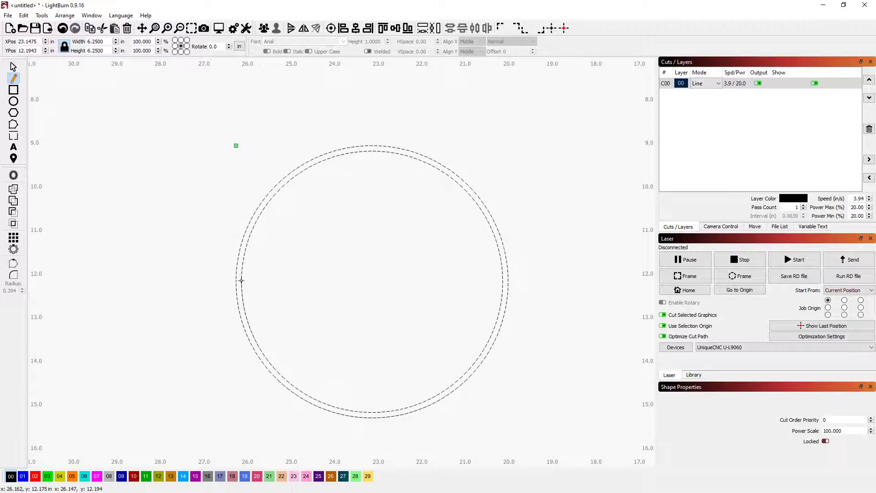
click(241, 280)
click(236, 280)
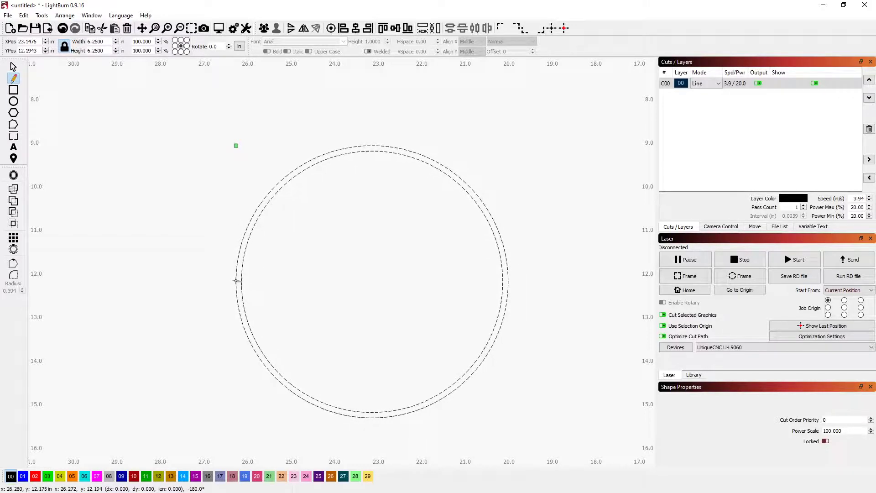
right_click(236, 281)
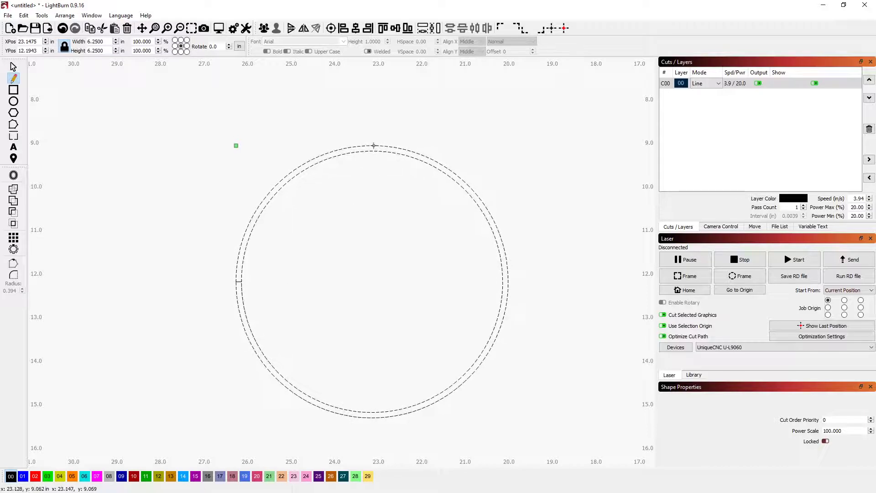
click(374, 146)
click(374, 151)
right_click(373, 149)
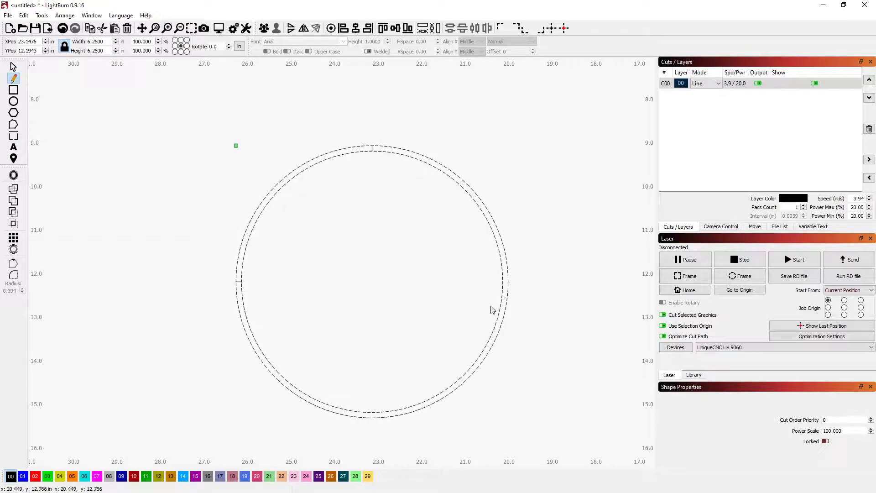
Draw short bridging lines across the ring at its right side and bottom
click(502, 283)
click(508, 282)
right_click(508, 282)
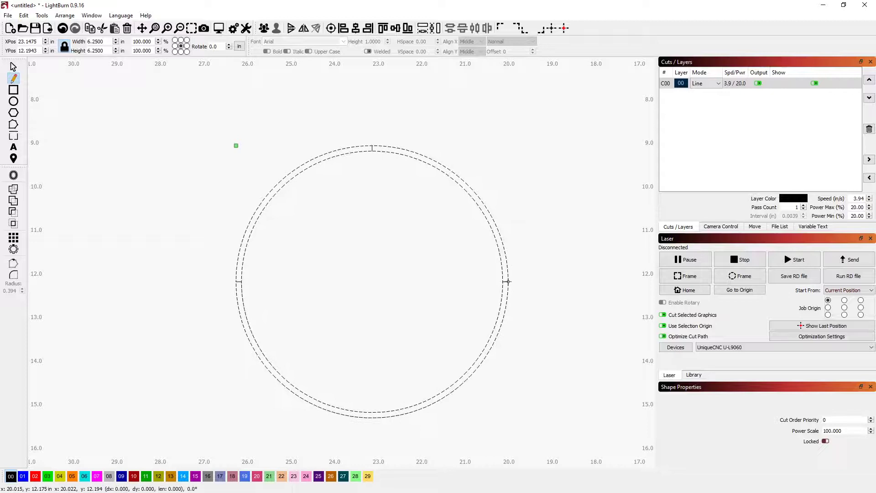
click(374, 413)
click(374, 417)
right_click(373, 418)
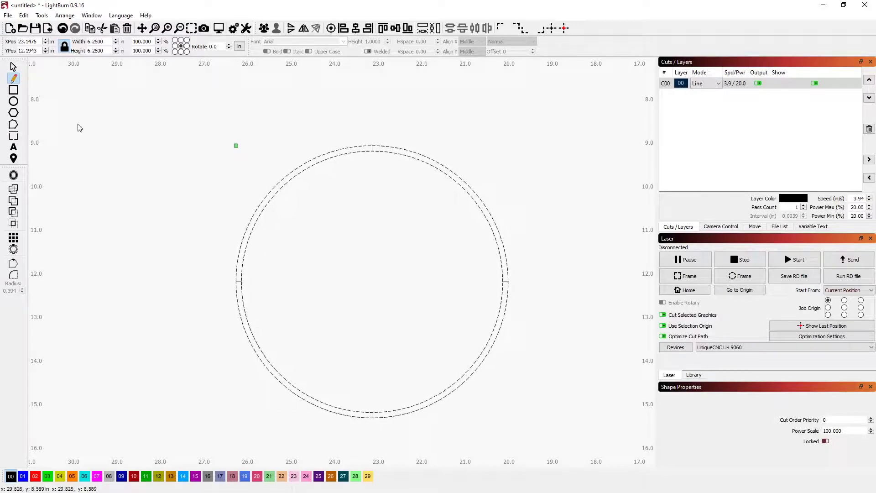
Select both circles and all four lines and apply Arrange > Break Apart
click(14, 67)
click(173, 193)
drag(561, 440, 126, 120)
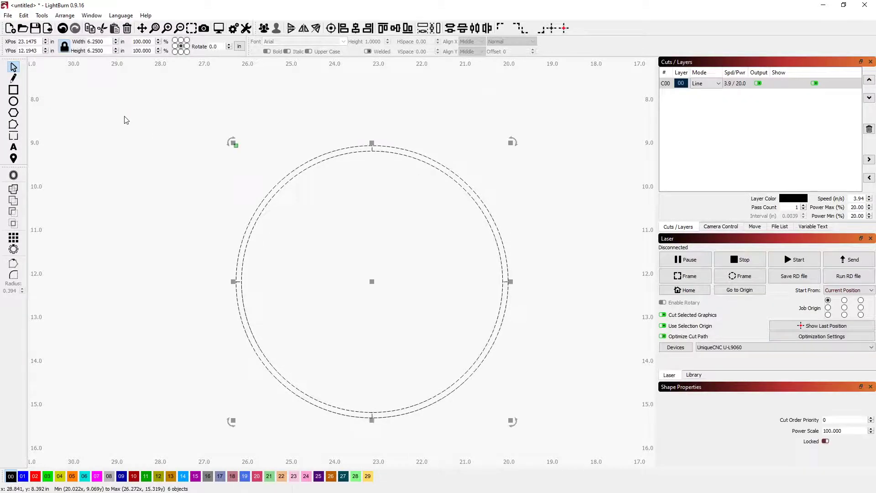
click(66, 16)
click(105, 188)
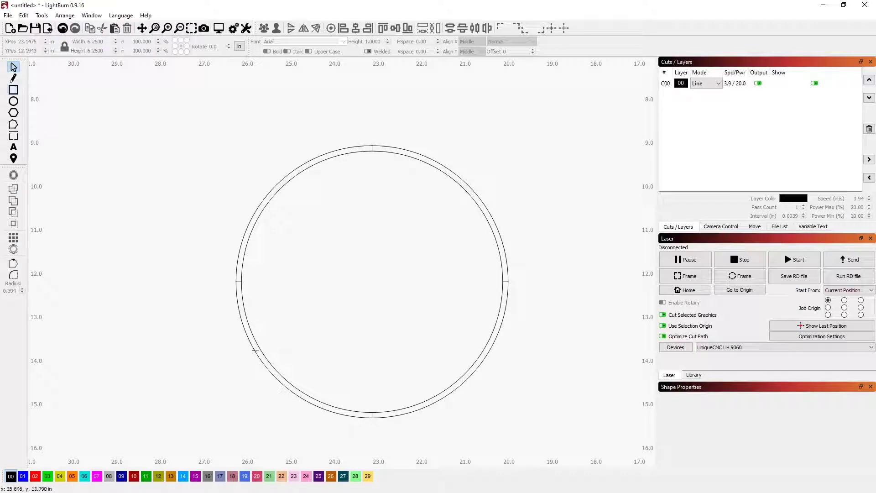
Nudge the lower half of the ring pieces down one inch
scroll(255, 351, down, 1)
drag(405, 431, 287, 368)
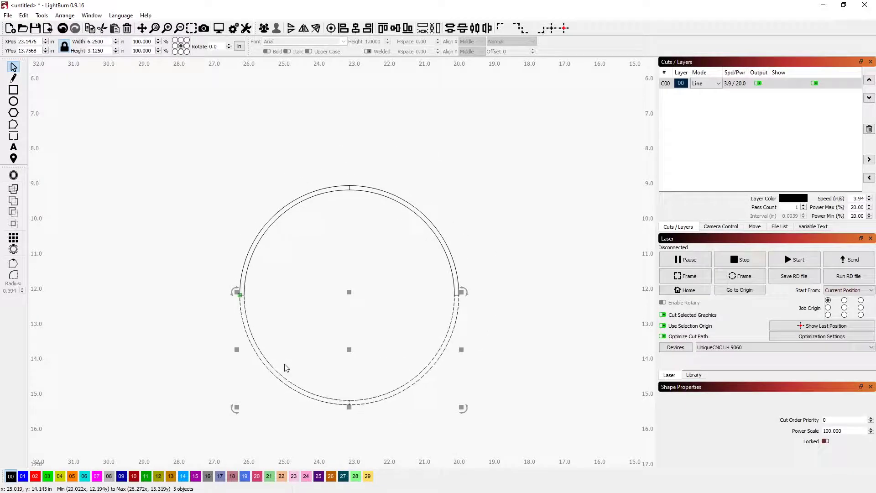
key(Down)
click(328, 233)
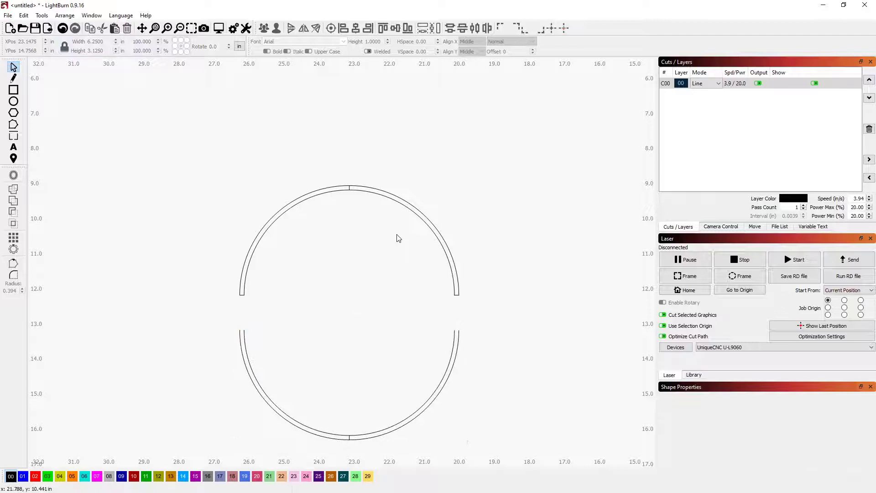
Move the upper arcs up 1.5 inches, then undo that move
drag(398, 238, 255, 116)
key(Up)
key(Up)
key(Up)
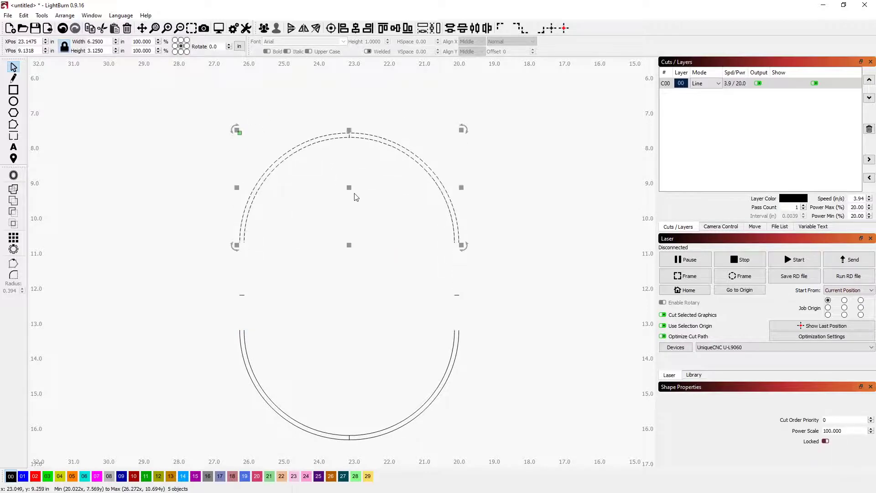
click(186, 182)
drag(195, 115, 342, 225)
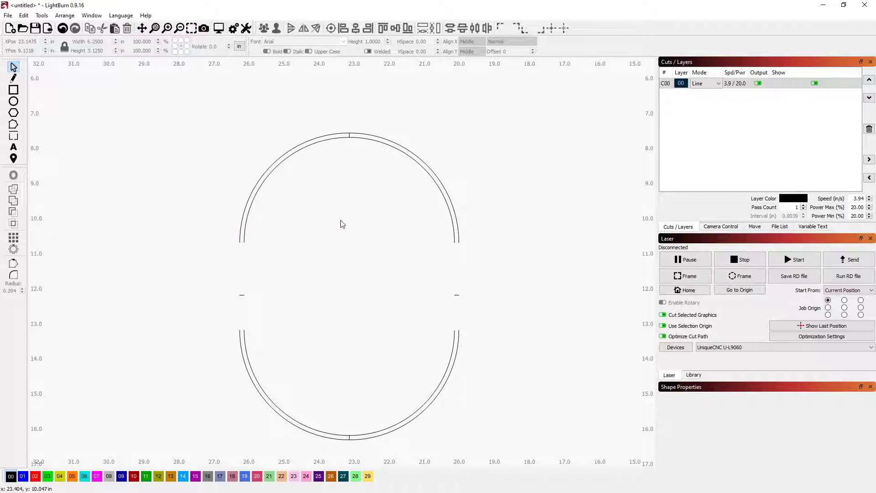
key(ctrl+z)
key(ctrl+z)
key(ctrl+z)
key(ctrl+z)
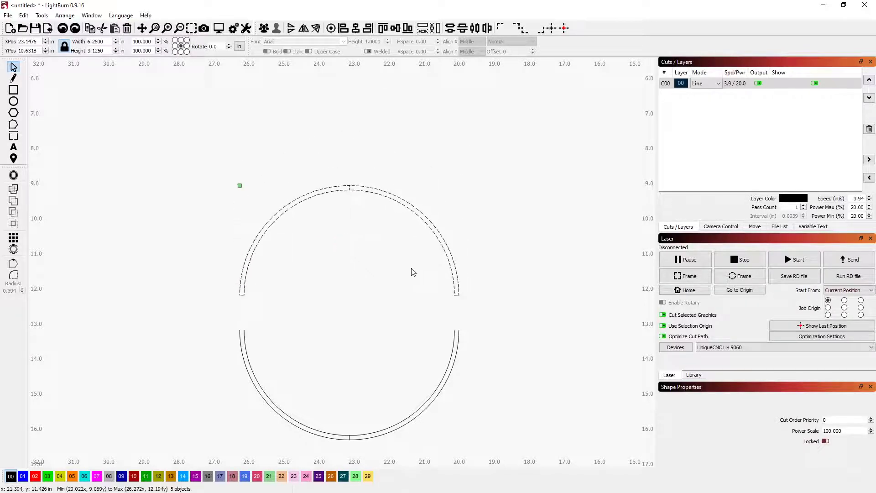
Shift the upper-right arc one inch to the right
mouse_move(504, 315)
mouse_down()
mouse_move(200, 211)
mouse_move(188, 184)
mouse_move(367, 168)
mouse_move(325, 143)
mouse_move(494, 307)
mouse_up()
click(373, 242)
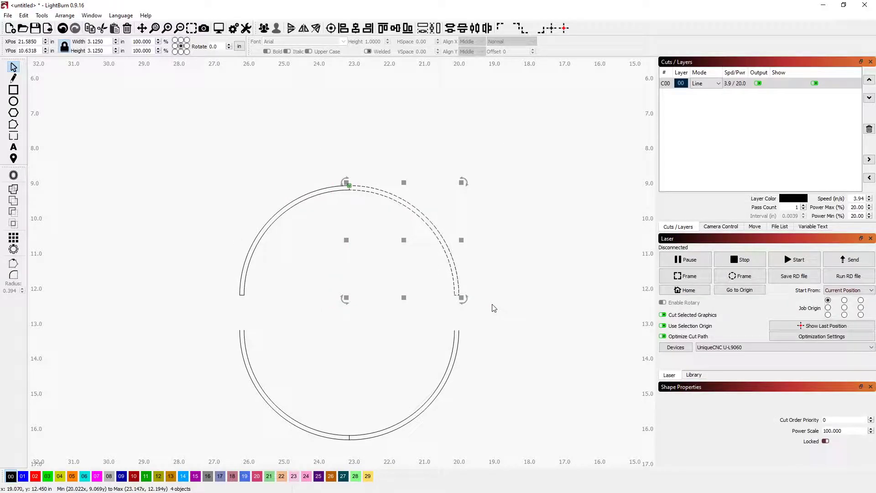
key(Right)
key(Right)
key(Right)
key(Right)
key(Right)
key(Right)
key(Right)
key(Right)
key(Right)
key(Right)
click(245, 168)
Select the lower-left arc alone and move it one inch left
drag(346, 298, 214, 164)
click(379, 425)
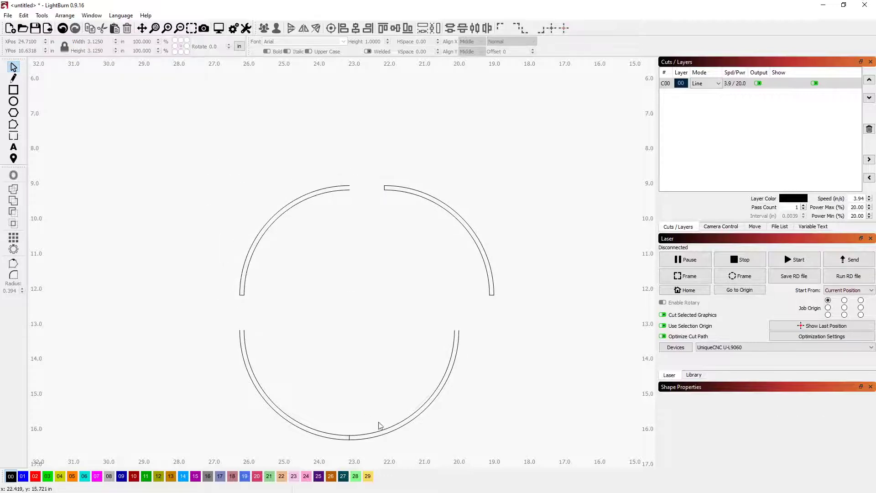
drag(217, 312, 367, 455)
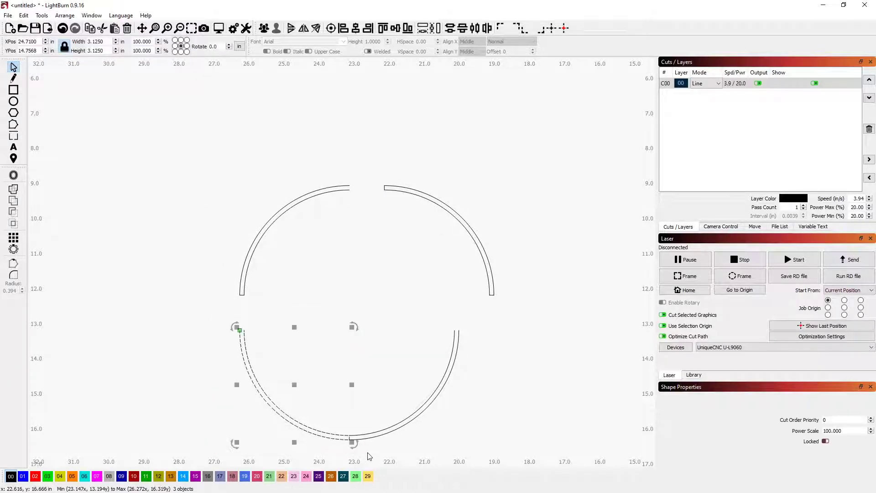
key(Left)
key(Left)
key(Left)
key(Left)
key(Left)
key(Left)
key(Left)
key(Left)
key(Left)
key(Left)
click(336, 258)
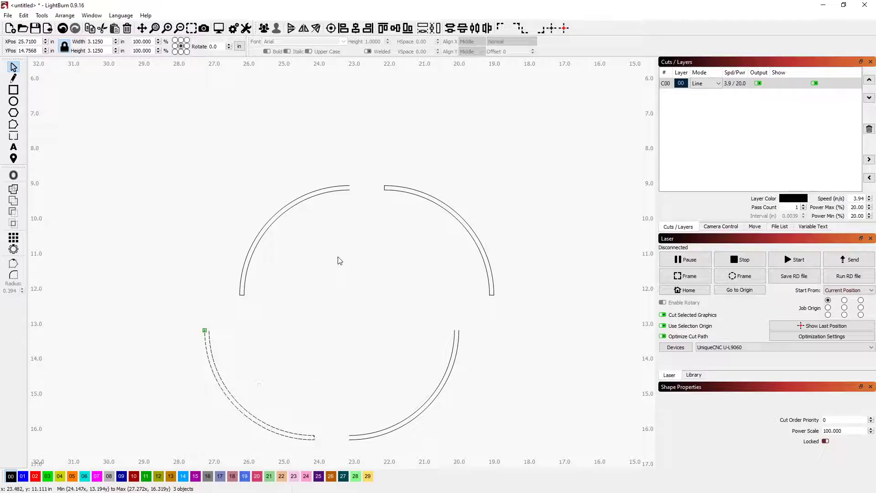
click(13, 79)
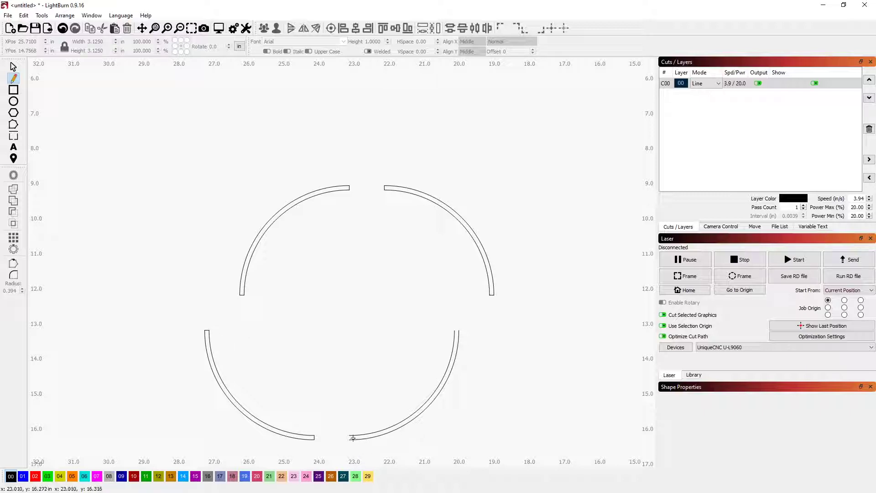
click(459, 330)
click(13, 67)
drag(182, 136, 370, 313)
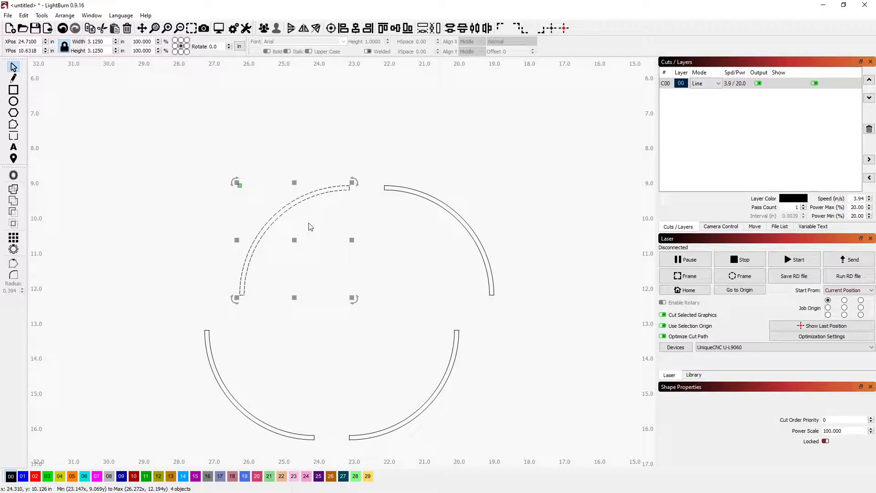
click(377, 165)
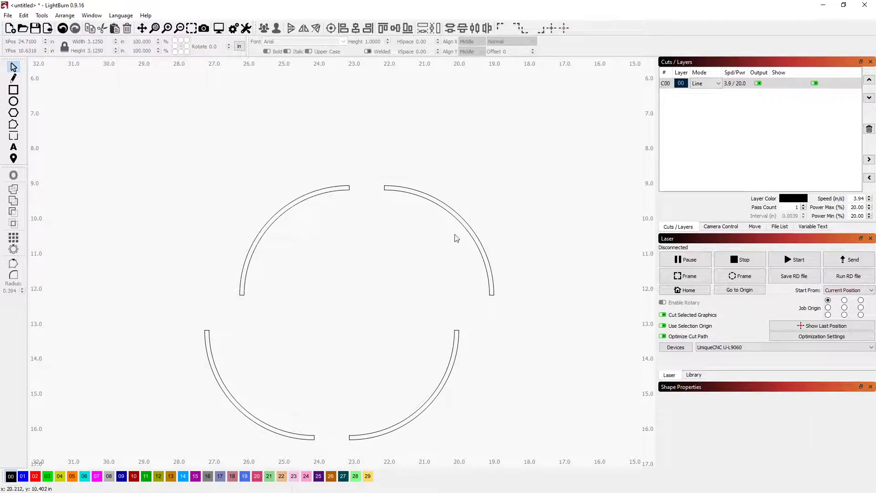
drag(457, 237, 381, 179)
click(372, 162)
click(482, 257)
click(387, 158)
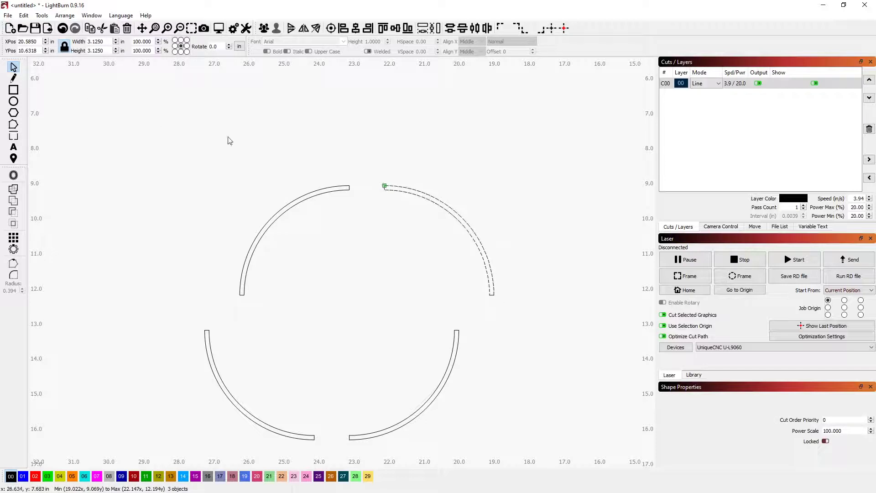
drag(393, 169, 524, 306)
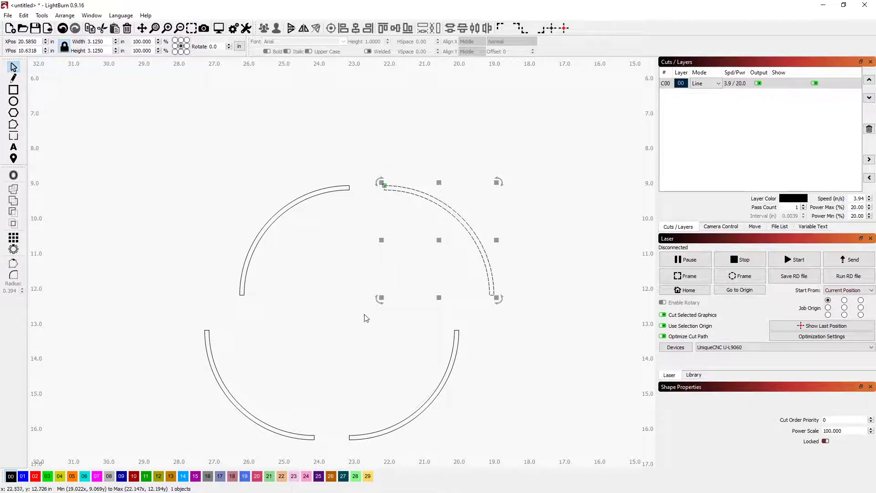
click(178, 341)
drag(158, 321, 319, 455)
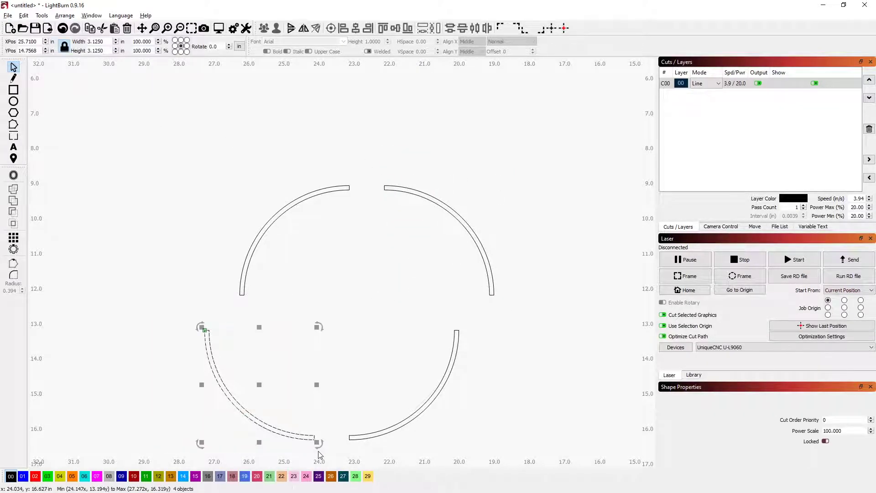
drag(320, 288, 475, 449)
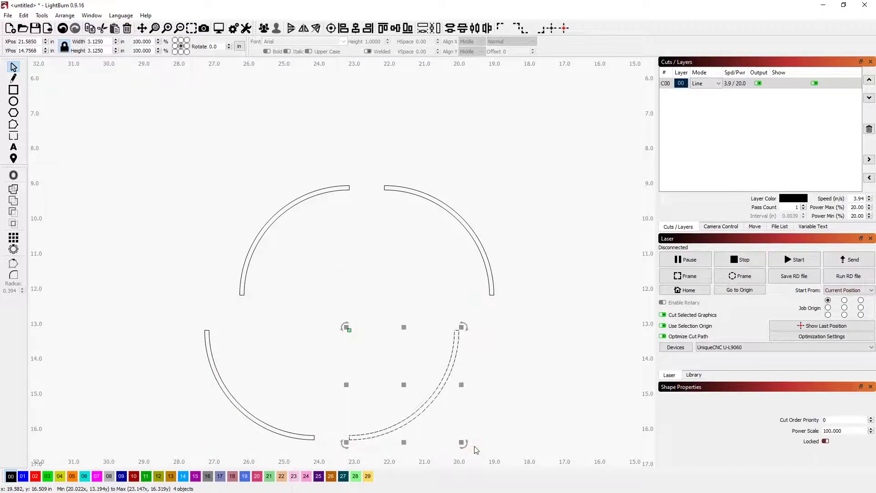
click(344, 245)
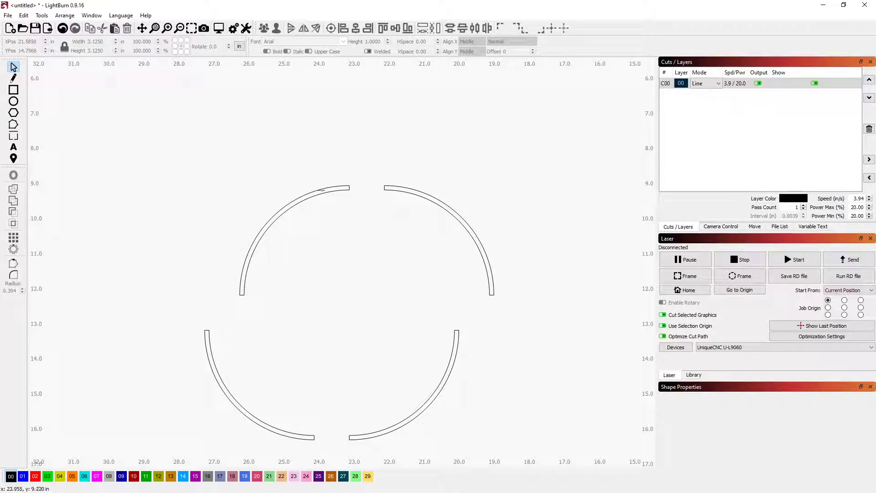
Select both upper quarter-arcs and join them with Distribute > Move H-Together
mouse_move(302, 149)
mouse_down()
mouse_move(449, 256)
mouse_move(309, 152)
mouse_up()
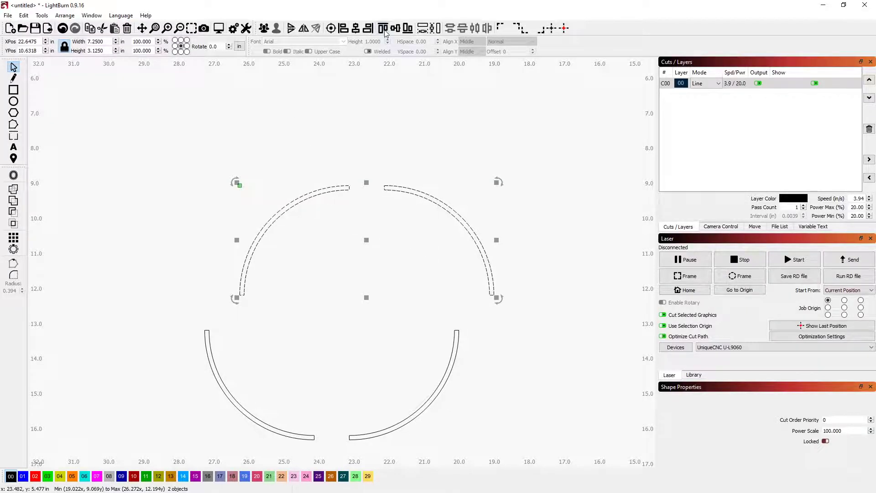
click(391, 75)
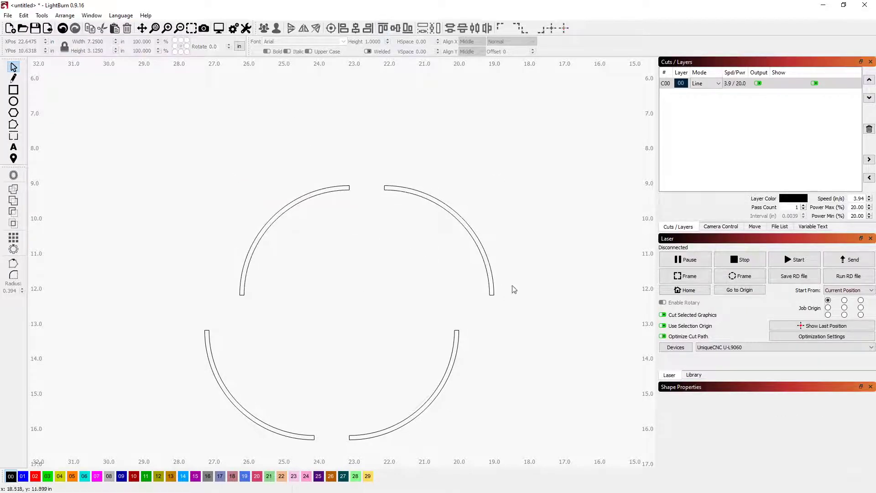
drag(454, 251, 416, 163)
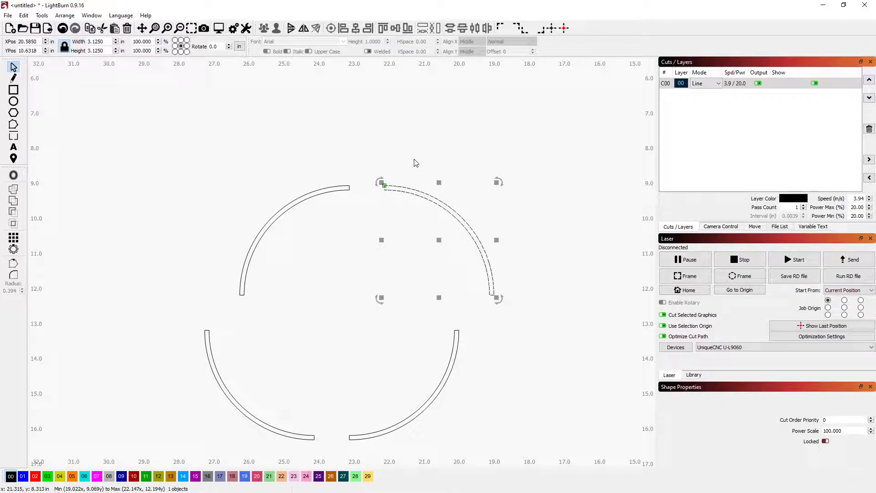
drag(324, 220, 259, 146)
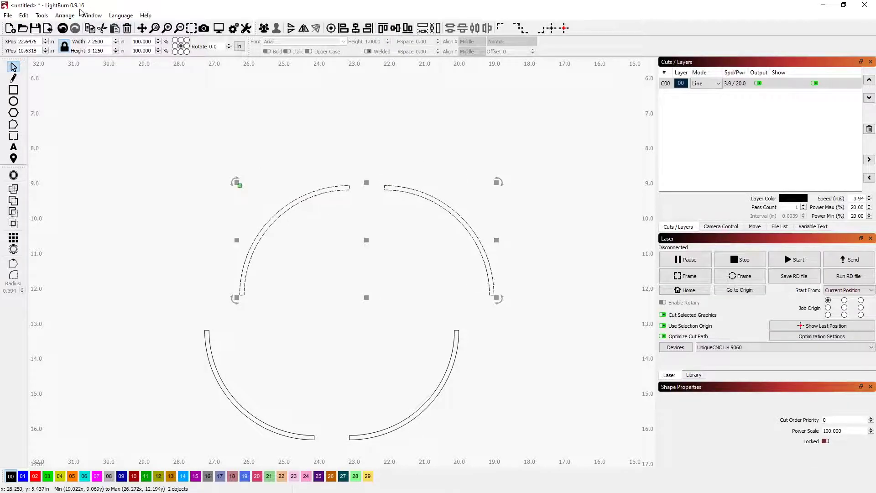
click(64, 15)
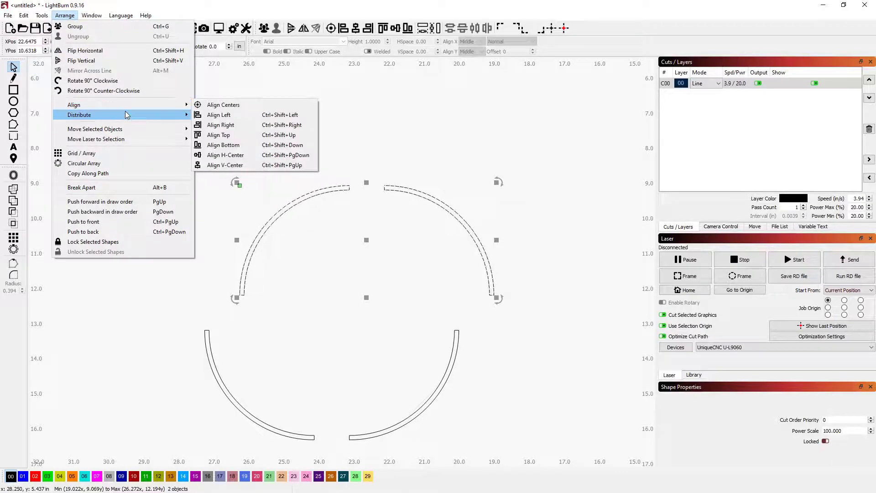
mouse_move(125, 112)
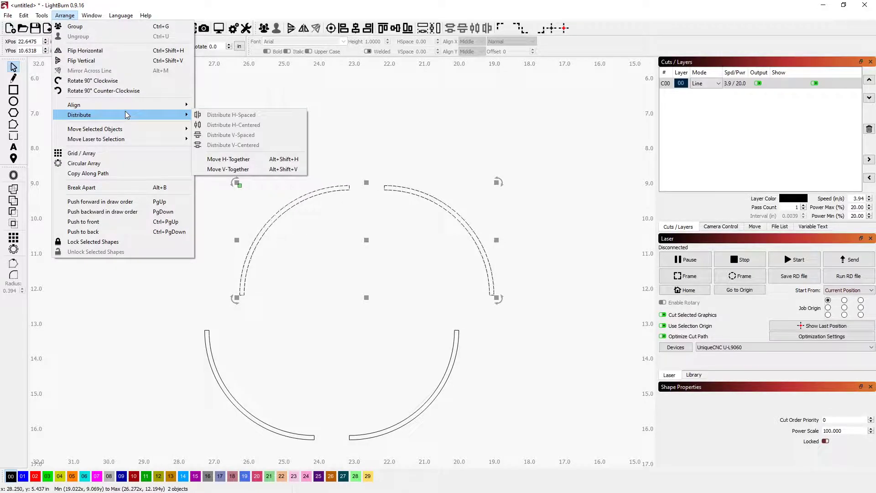
click(249, 163)
click(347, 192)
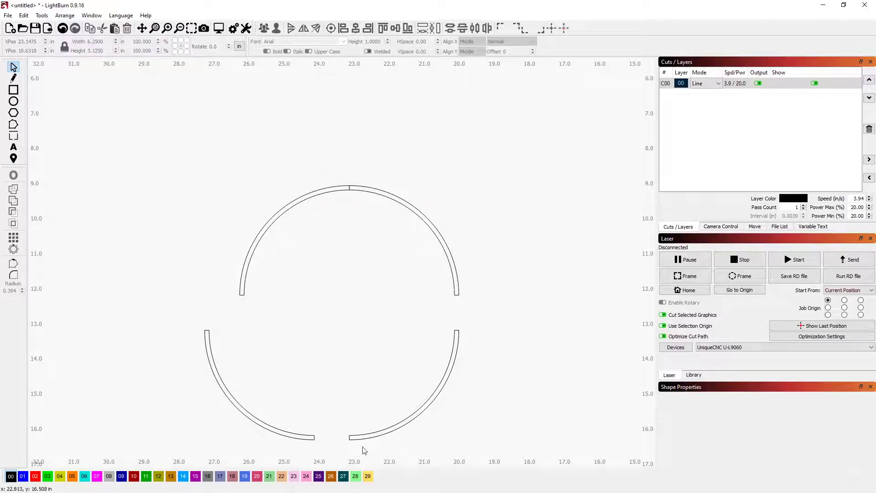
Join the two lower arcs with Distribute > Move H-Together
drag(434, 446, 368, 387)
drag(251, 443, 228, 371)
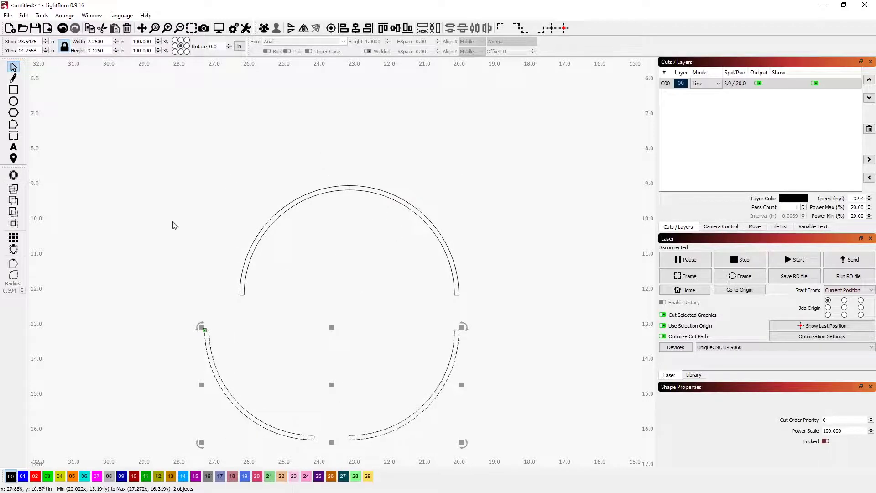
click(71, 16)
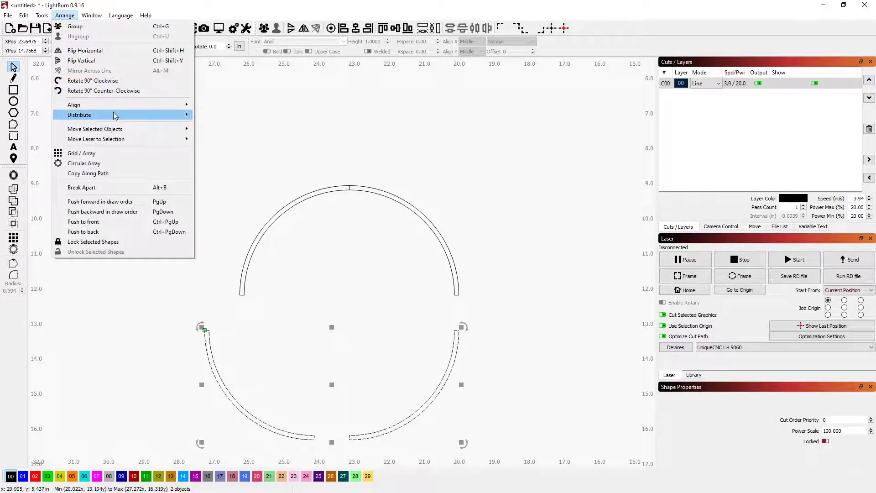
mouse_move(115, 116)
click(231, 160)
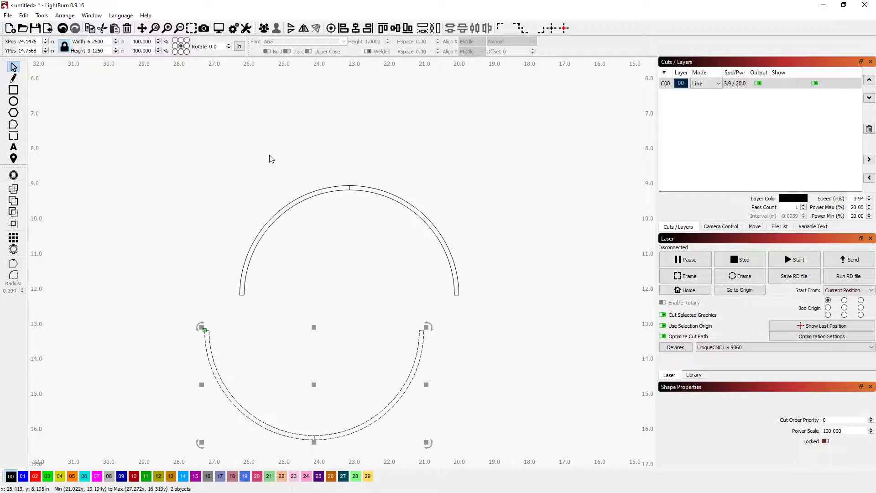
click(345, 235)
Align the centres of the bottom half and top half
drag(357, 455, 294, 420)
click(374, 235)
drag(374, 235, 317, 145)
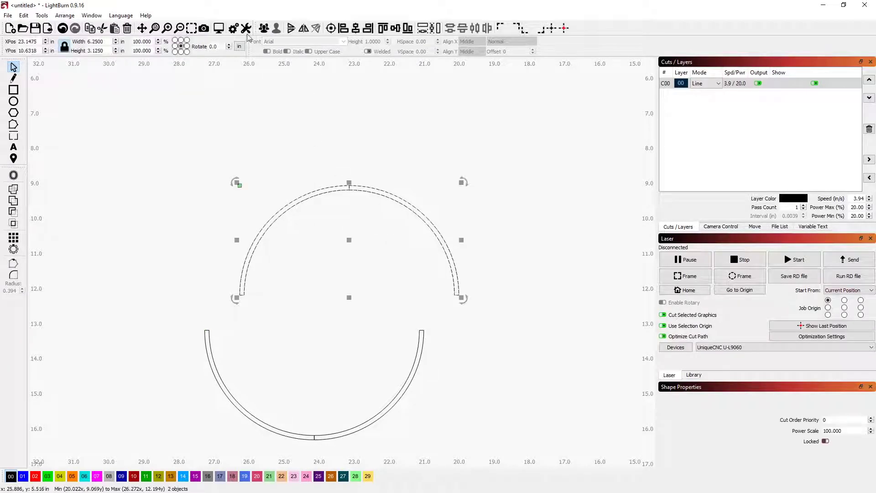
click(254, 170)
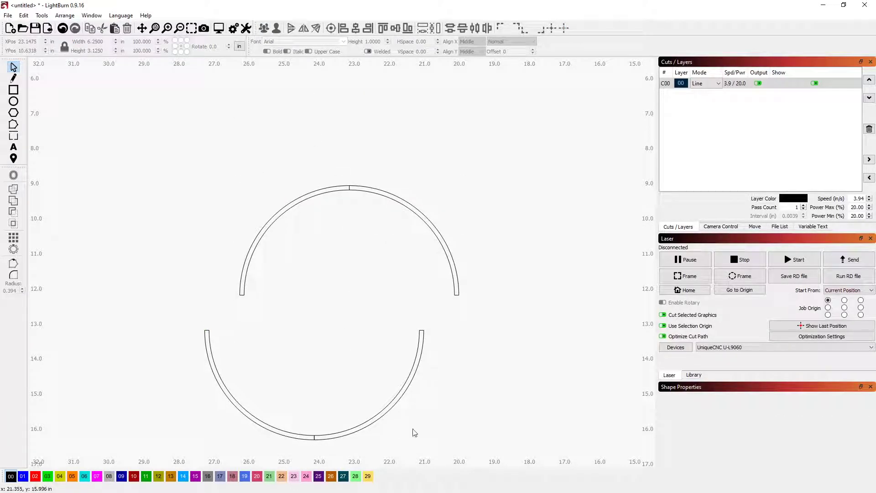
drag(412, 431, 377, 383)
drag(488, 313, 429, 254)
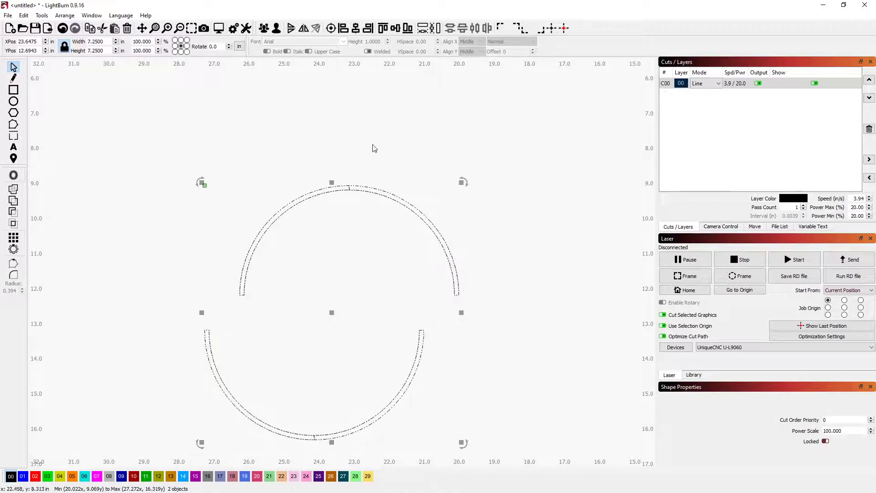
click(368, 28)
click(395, 80)
Push the top and bottom halves together with Distribute > Move V-Together
drag(462, 420, 400, 367)
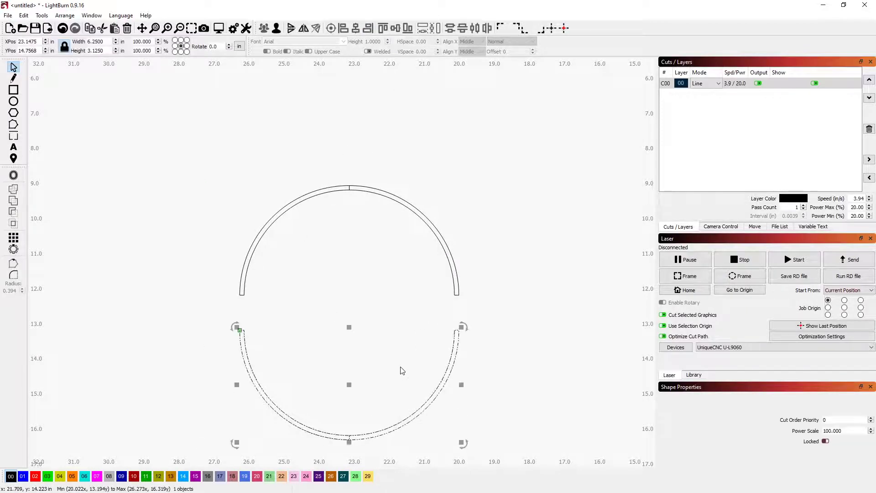
drag(491, 297, 453, 263)
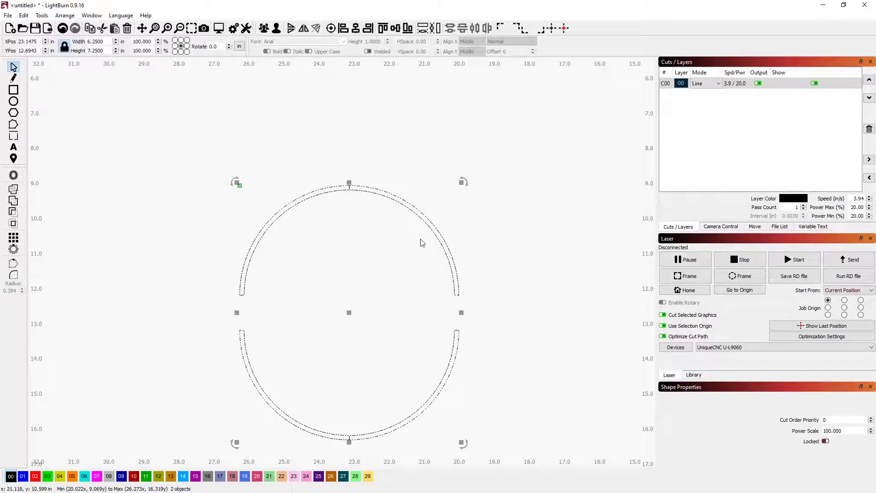
click(65, 15)
mouse_move(173, 115)
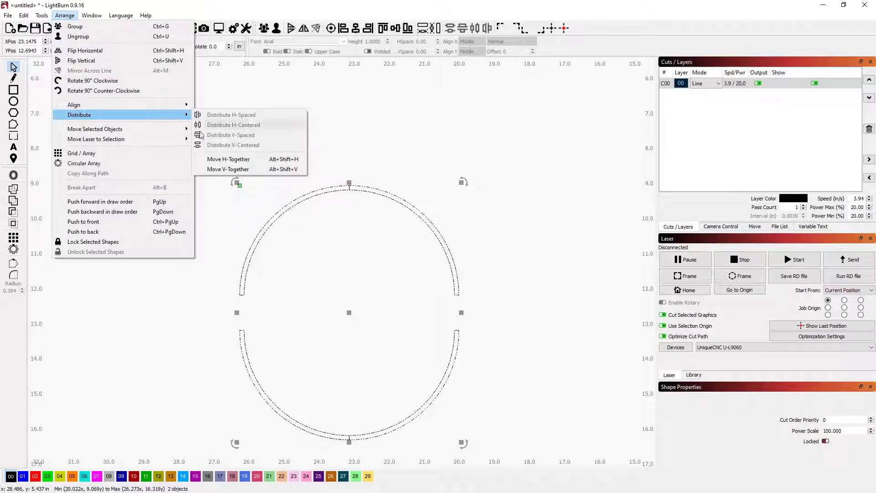
click(227, 169)
click(278, 164)
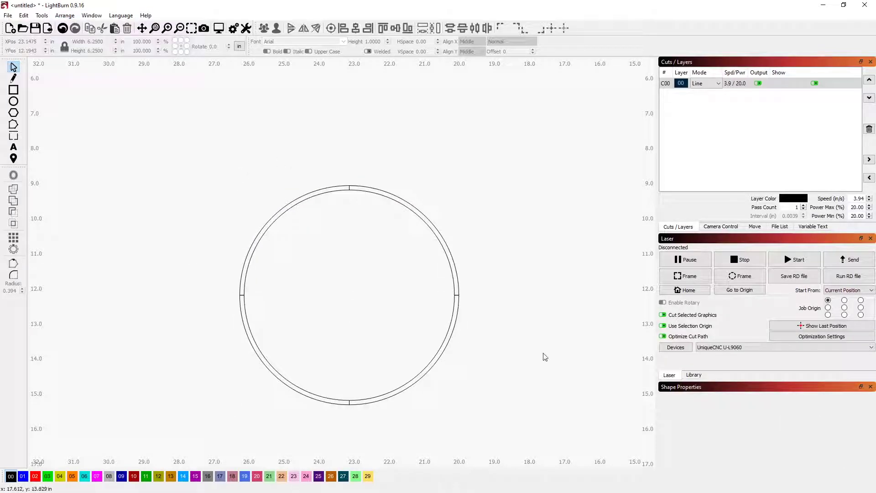